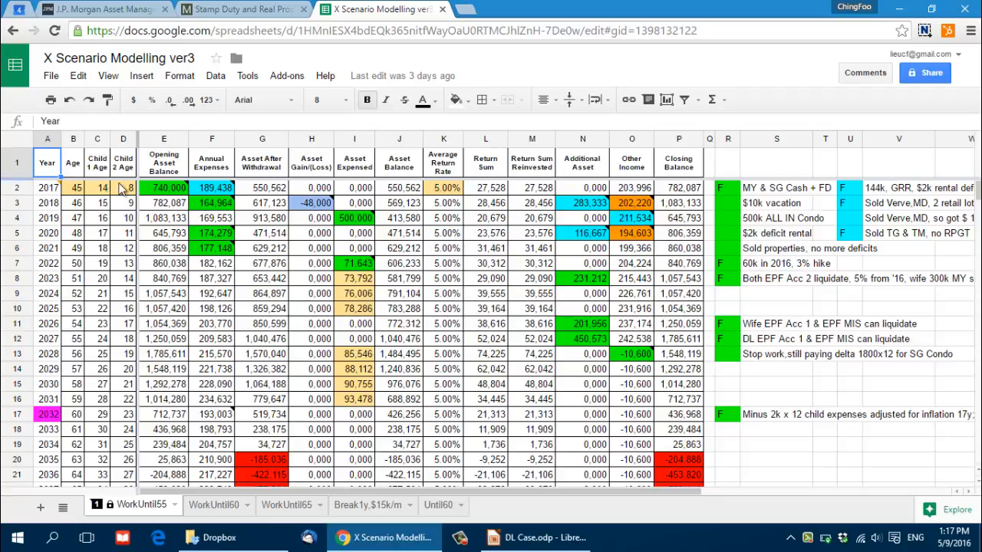
Inspect the formulas behind the Opening Asset Balance and Annual Expenses for 2017 and 2018.
left_click(156, 209)
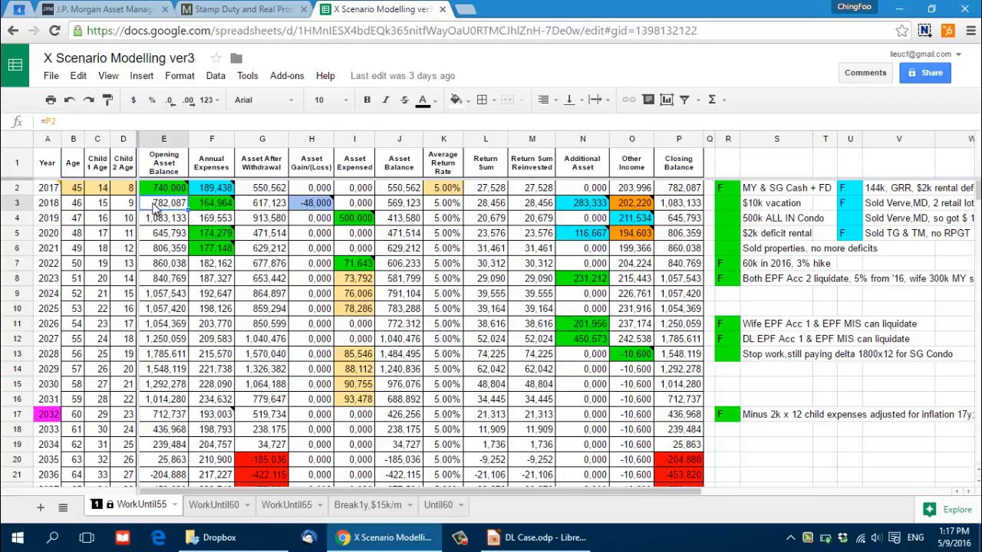
key("Up")
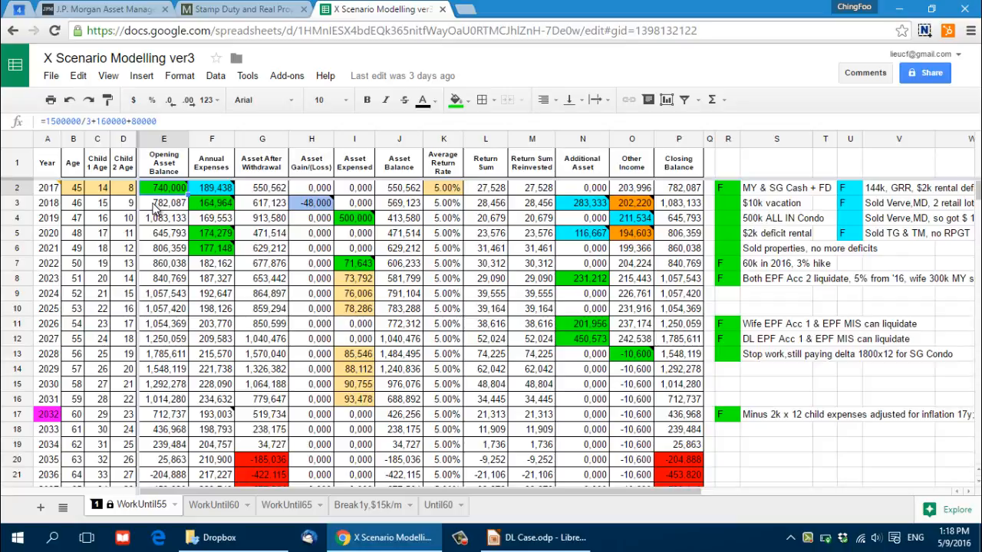
key("Right")
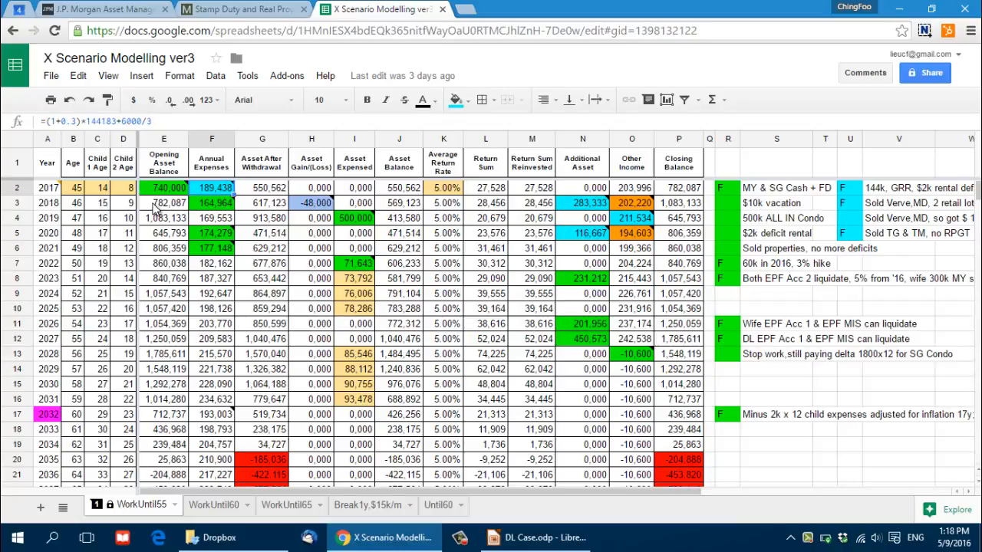
key("Up")
key("Down")
key("Down")
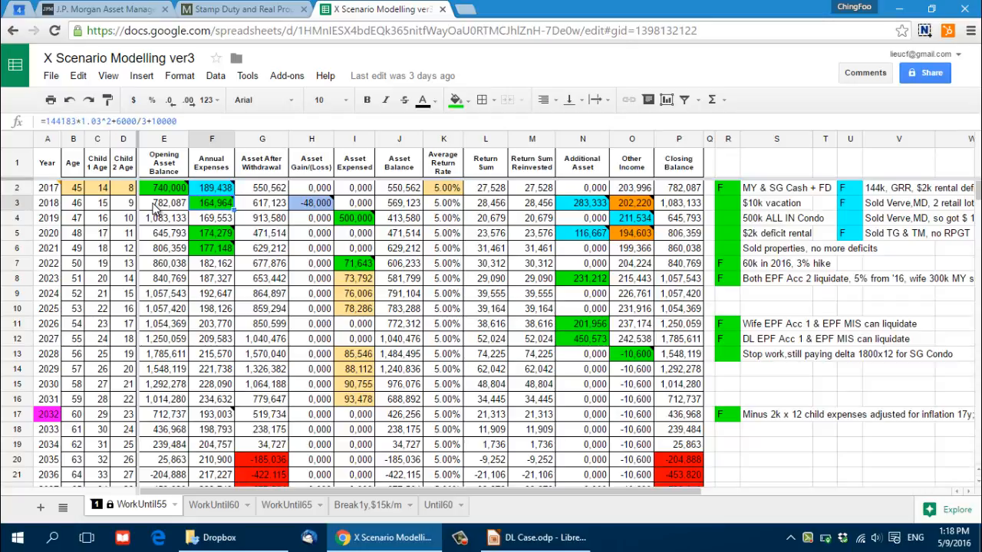
Check how Asset After Withdrawal is calculated for 2017 and 2018, dismissing the low-battery warning.
key("Right")
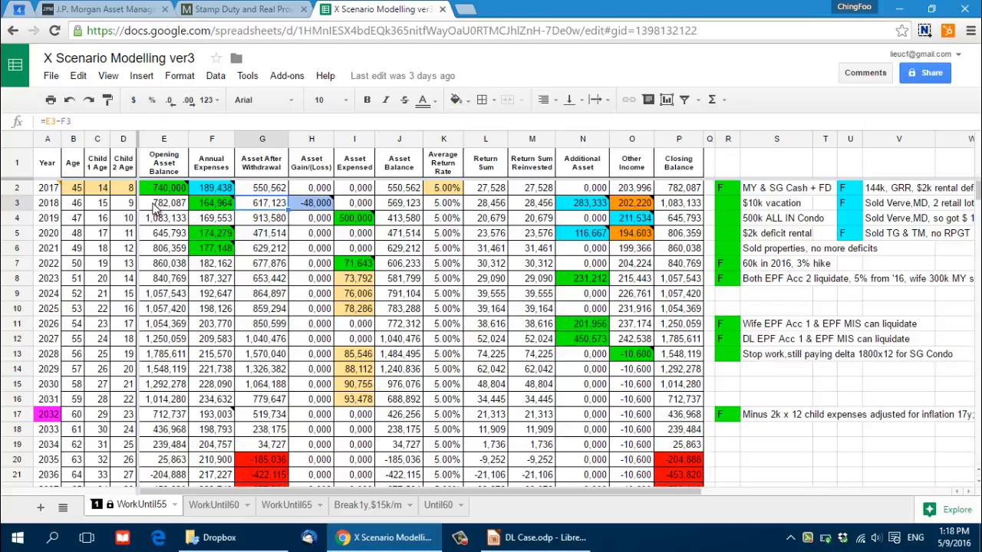
key("Up")
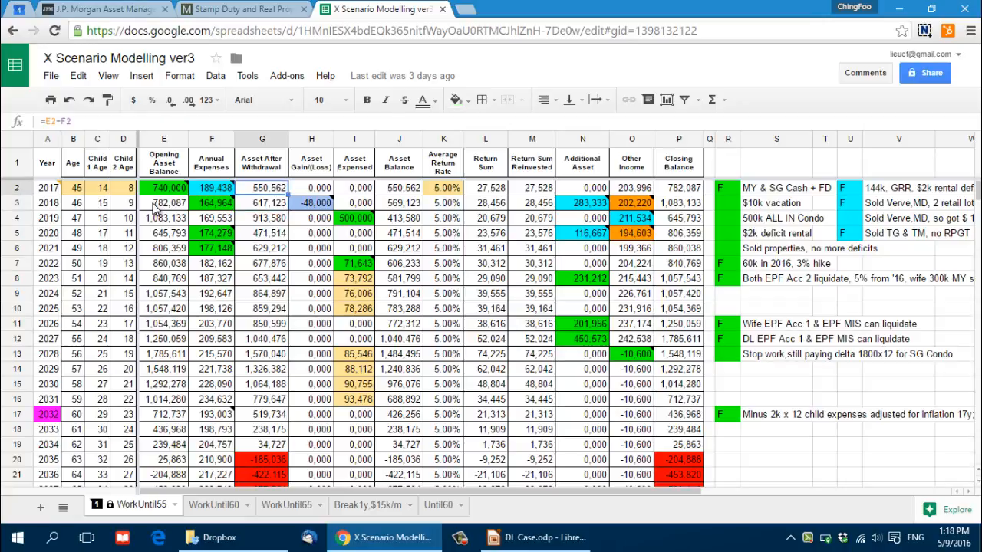
key("Down")
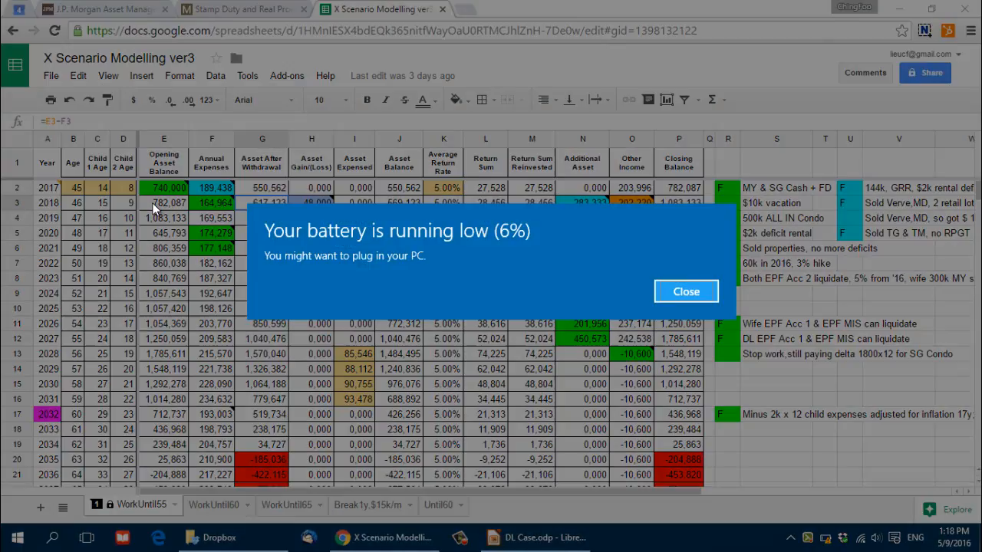
left_click(678, 293)
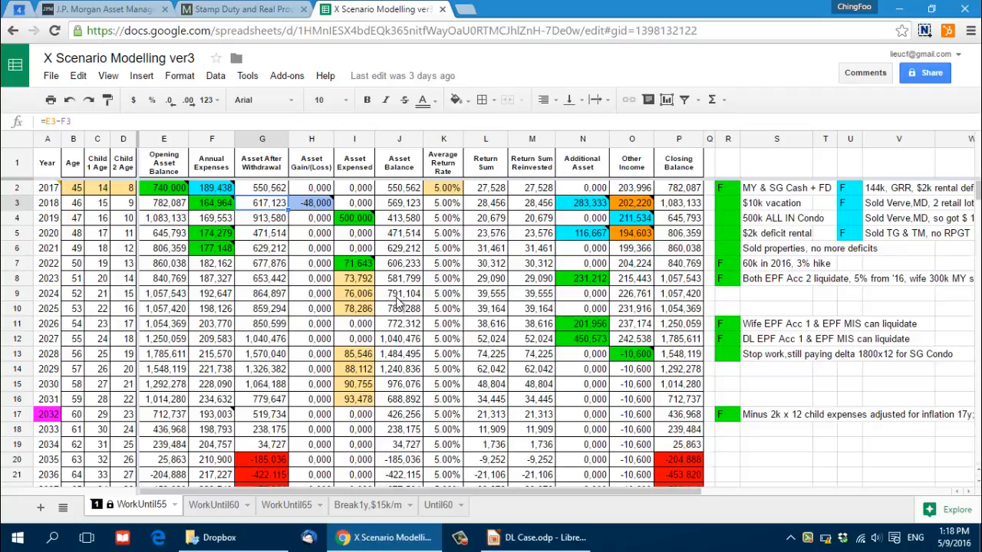
Examine the 2018 and 2019 Asset Gain/(Loss) entries and the Asset Expended entries from 2017 to 2020.
key("Right")
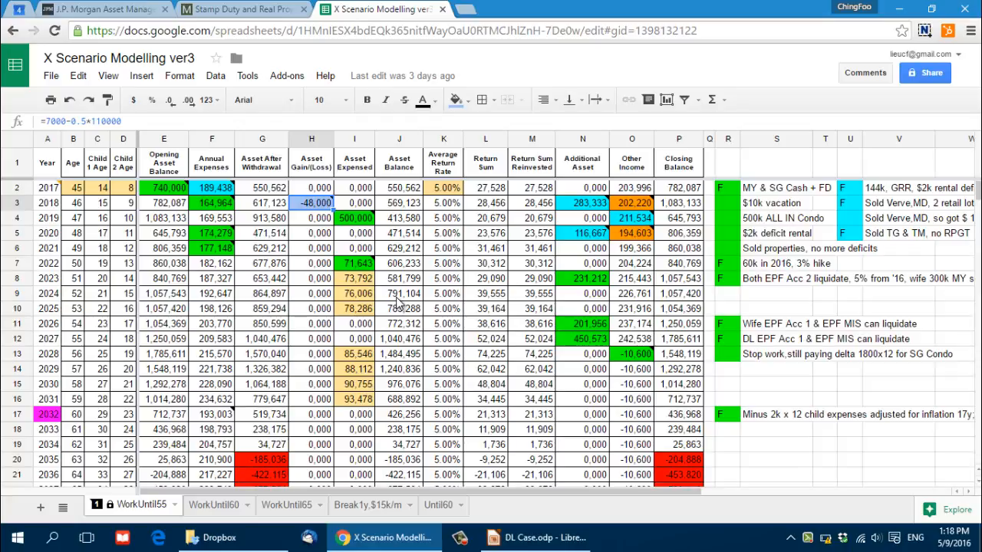
key("Down")
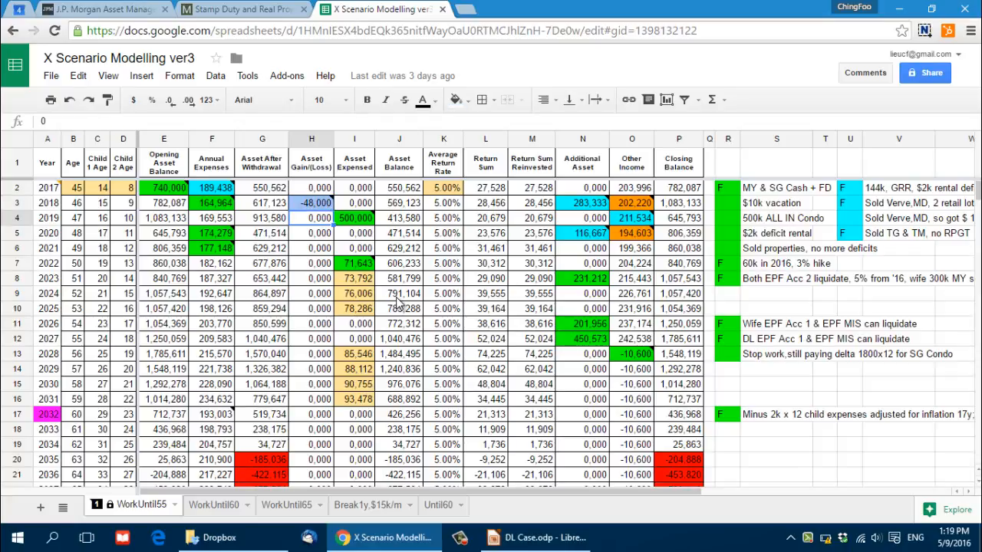
key("Right")
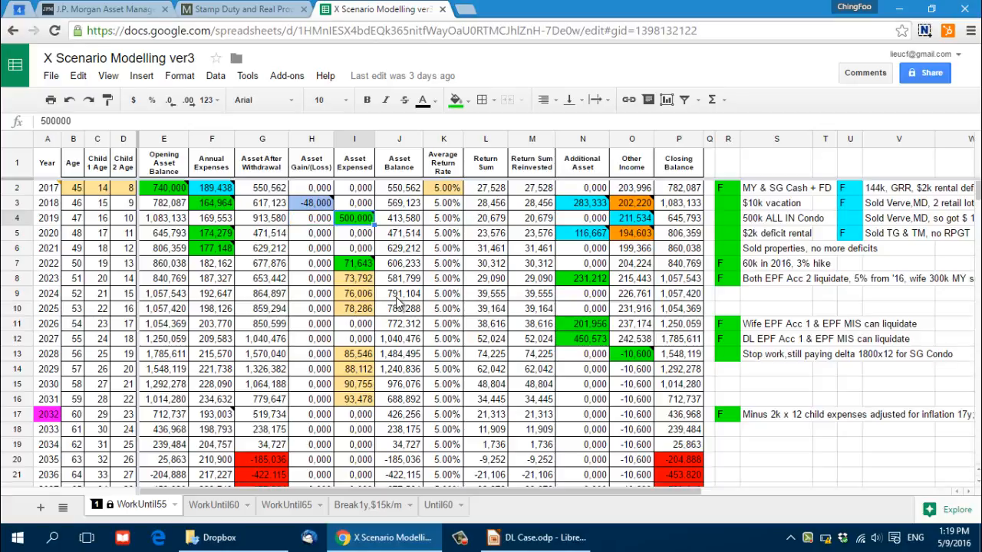
key("Up")
key("Up")
key("Down")
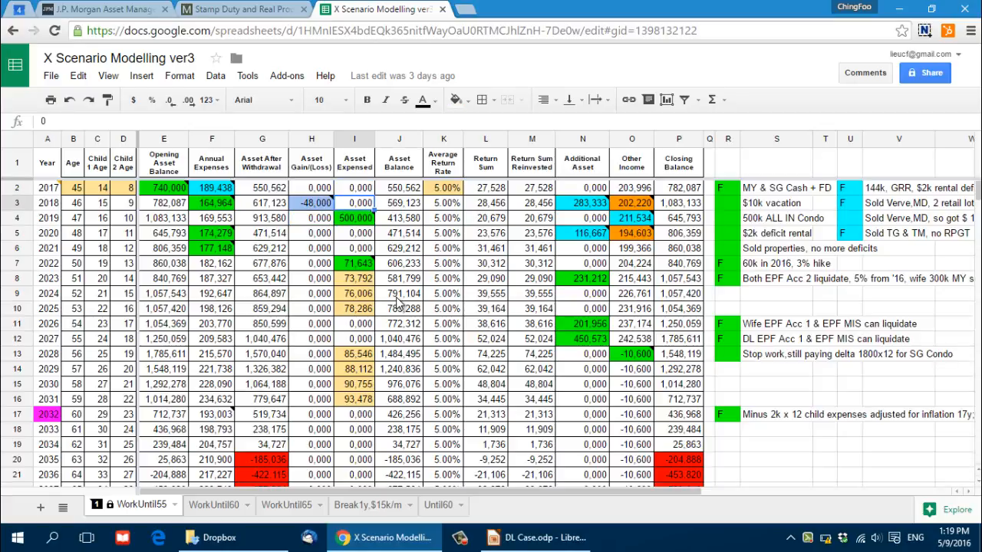
key("Down")
key("Down")
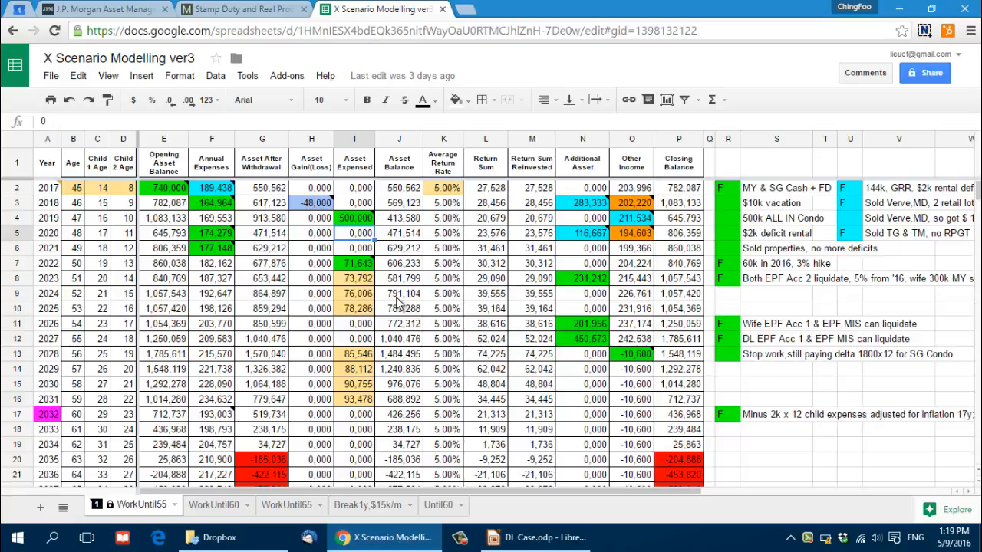
Review the 2020 Asset Balance formula and the Asset Expended and Asset Balance column headings.
key("Right")
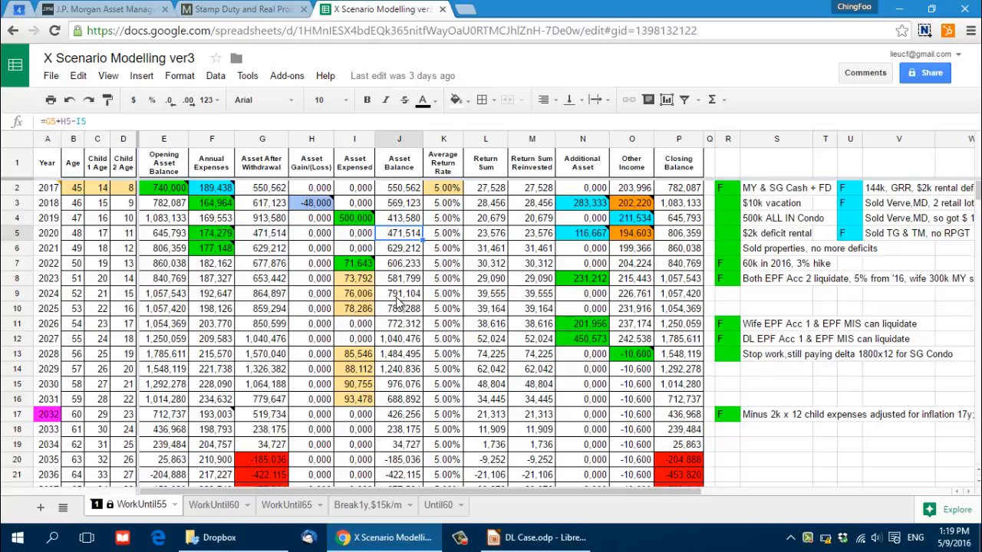
key("Left")
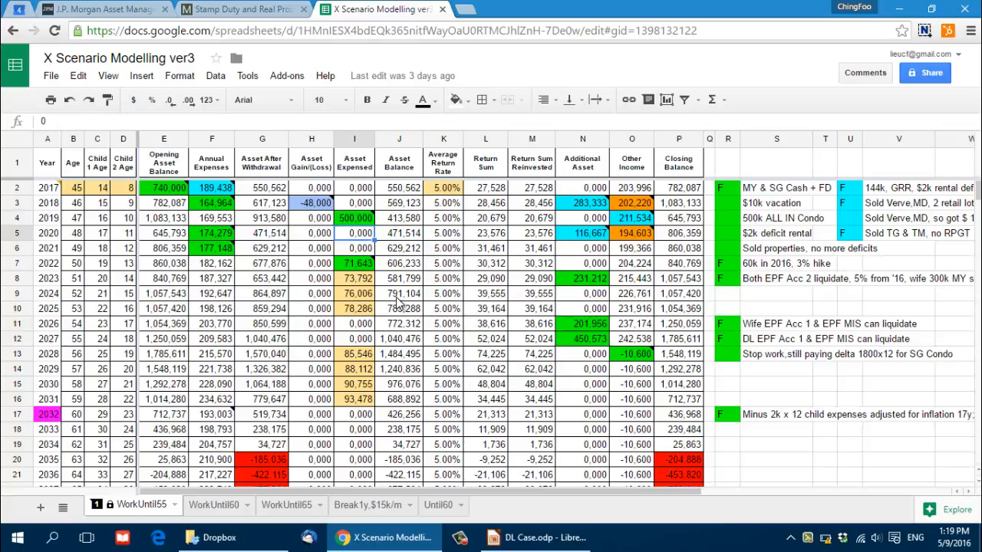
key("Up")
key("Up")
key("Up")
key("Up")
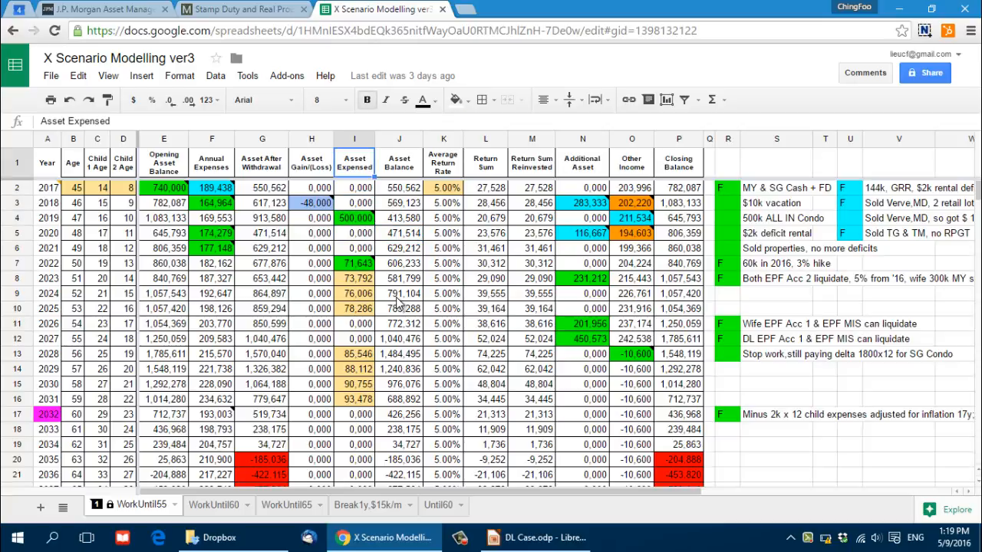
key("Right")
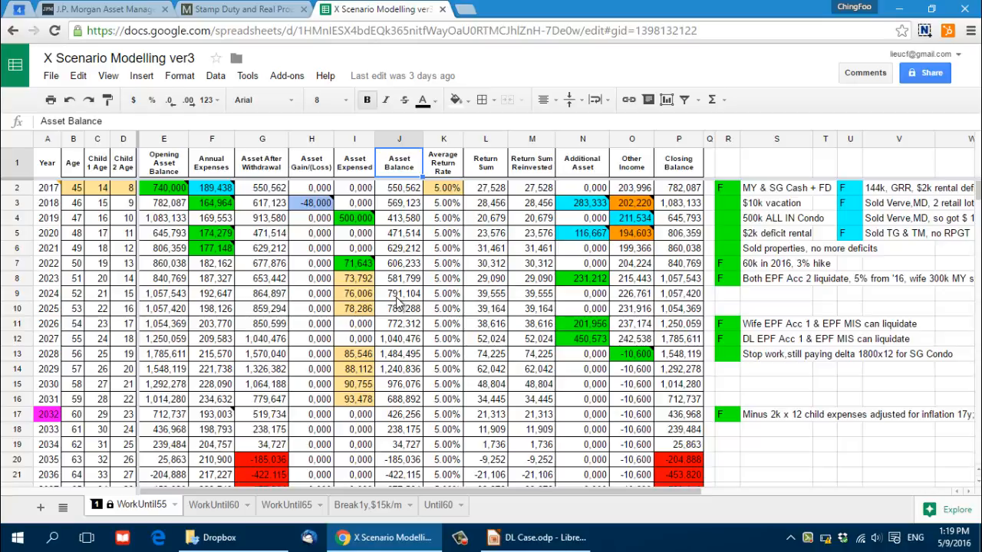
Trace the Average Return Rate into the Return Sum and Return Sum Reinvested formulas for 2017.
key("Right")
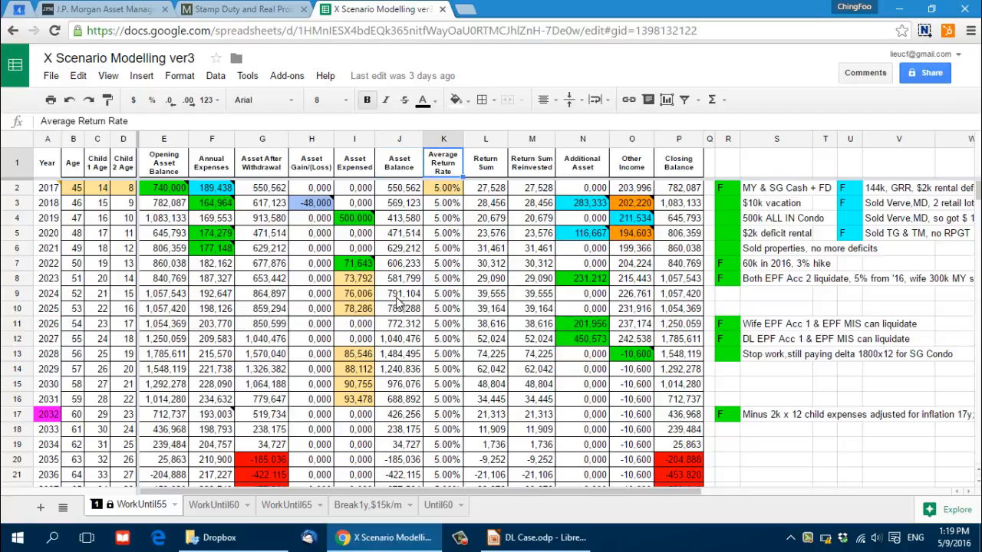
key("Right")
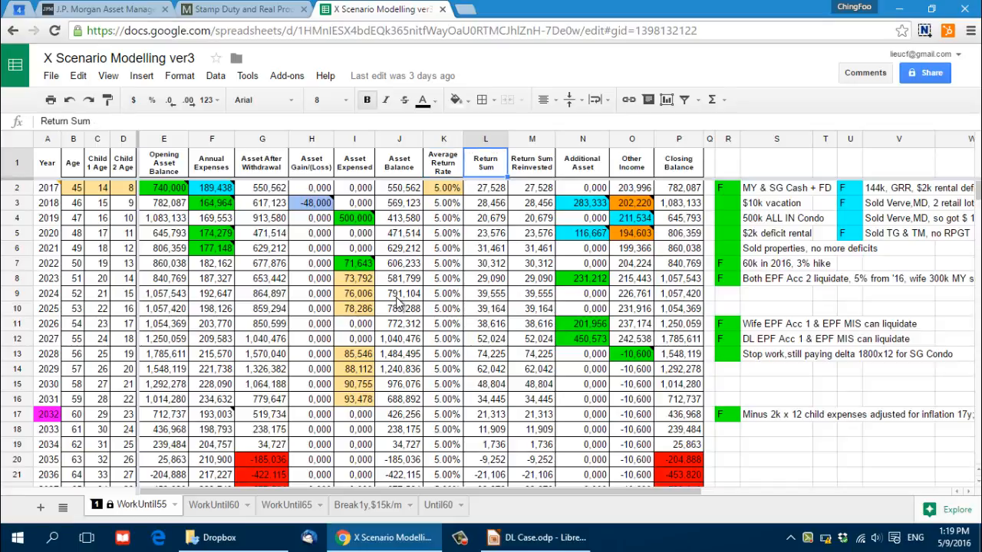
key("Down")
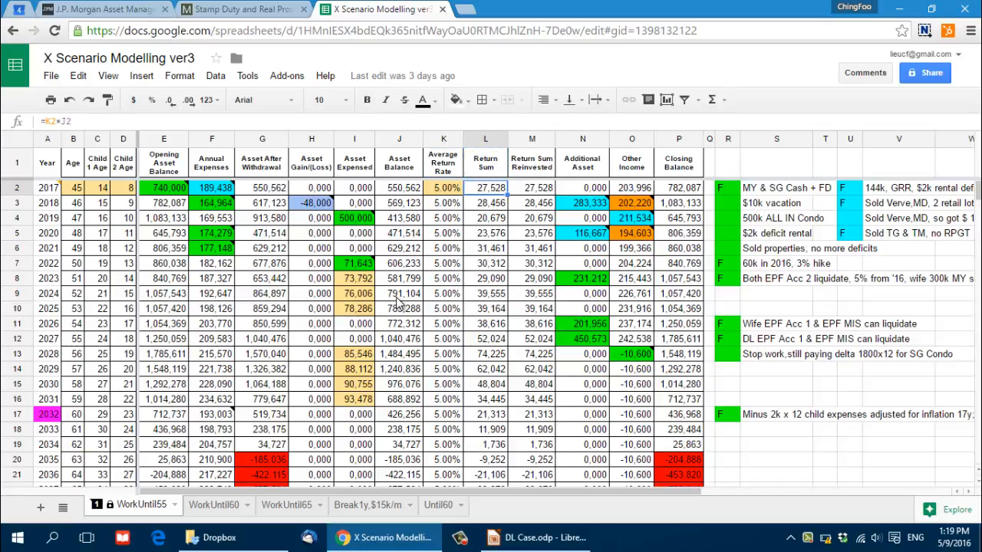
key("Left")
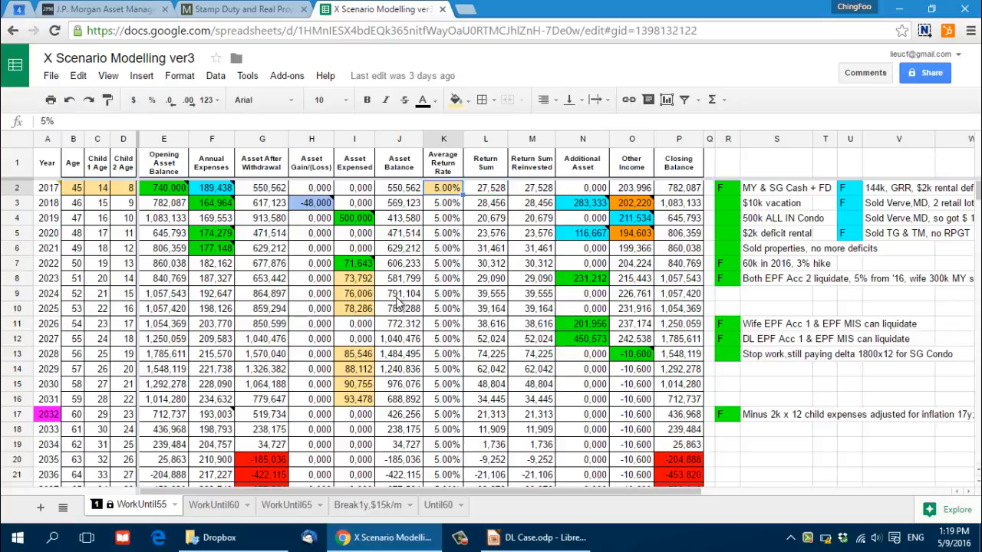
key("Right")
key("Right")
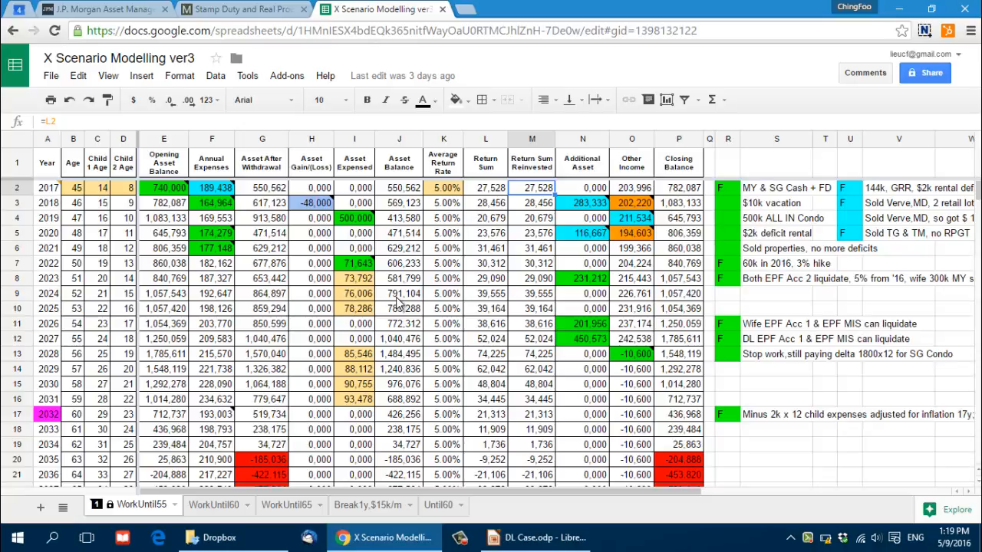
Review Additional Asset for 2017 to 2019 and how the Closing Balance carries into the next year's Opening Asset Balance.
key("Right")
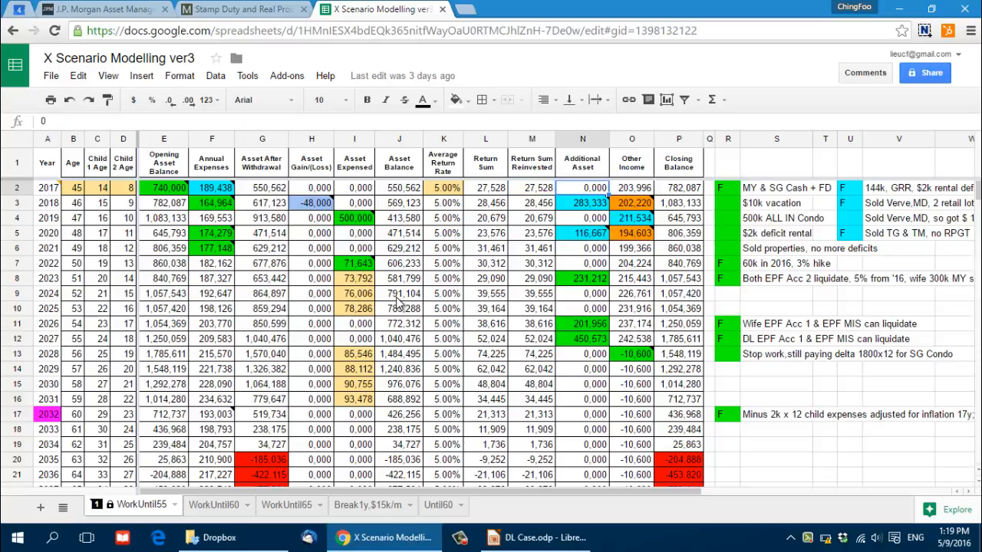
key("Down")
key("Down")
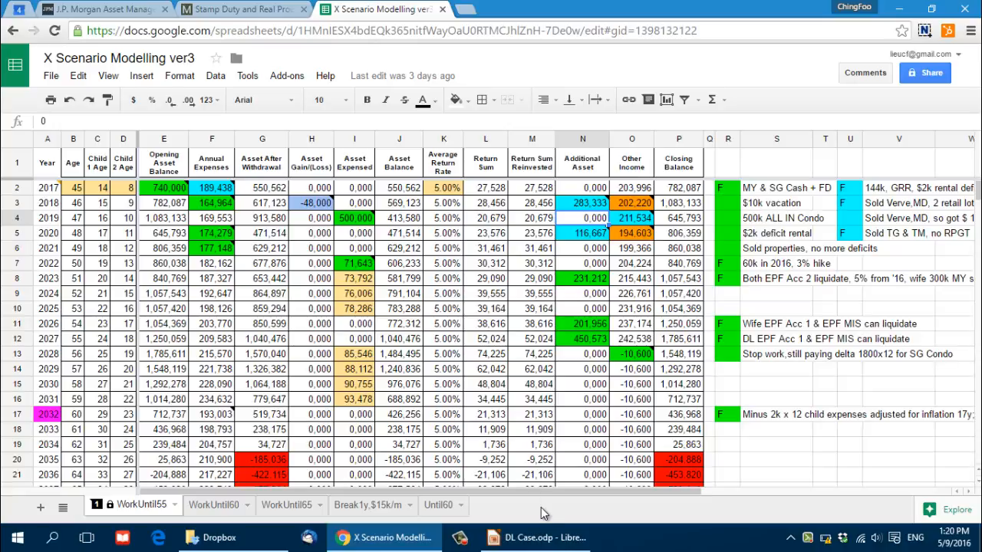
left_click(682, 189)
left_click(161, 217)
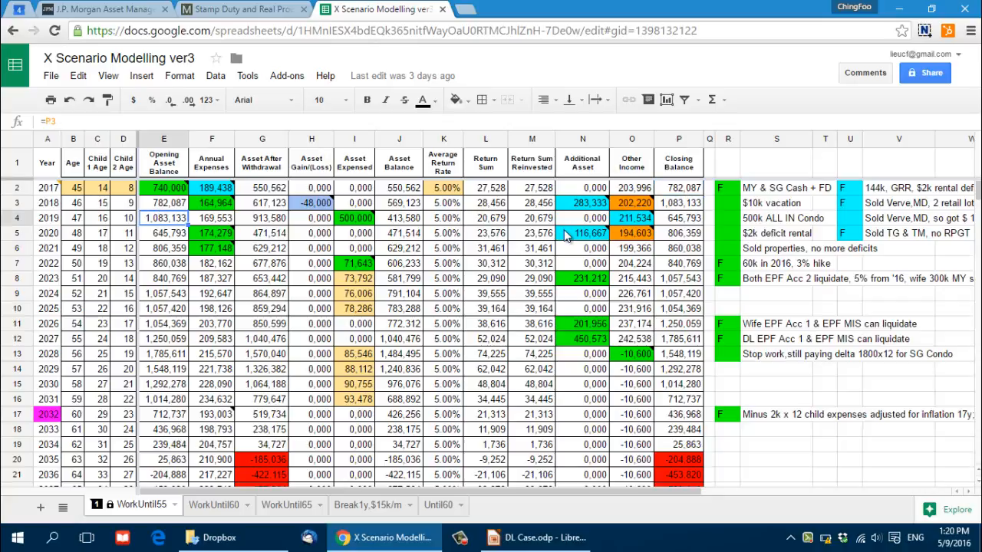
Inspect the 2017 Other Income formula, the note on 2018 Other Income, and the vacation remark beside the table.
left_click(637, 190)
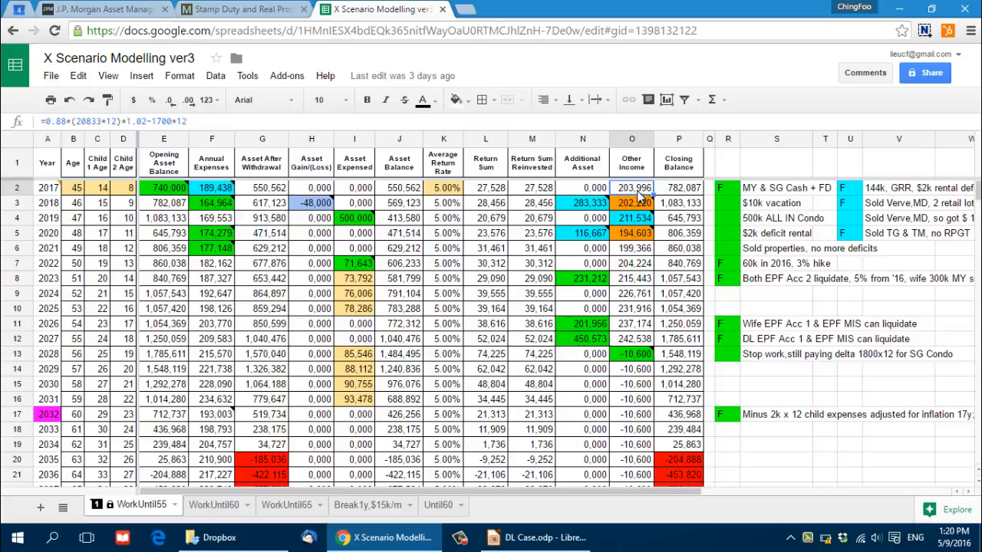
mouse_move(647, 206)
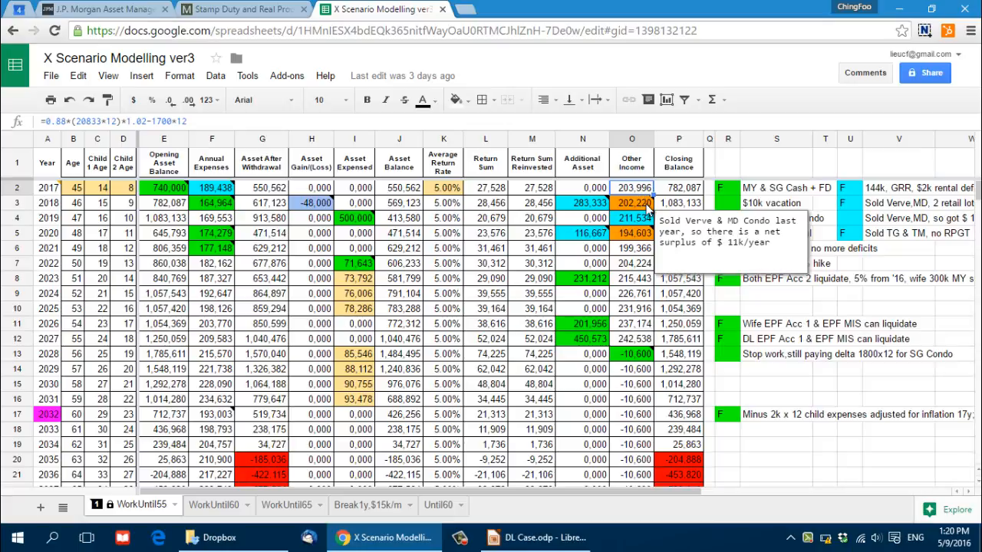
left_click(834, 282)
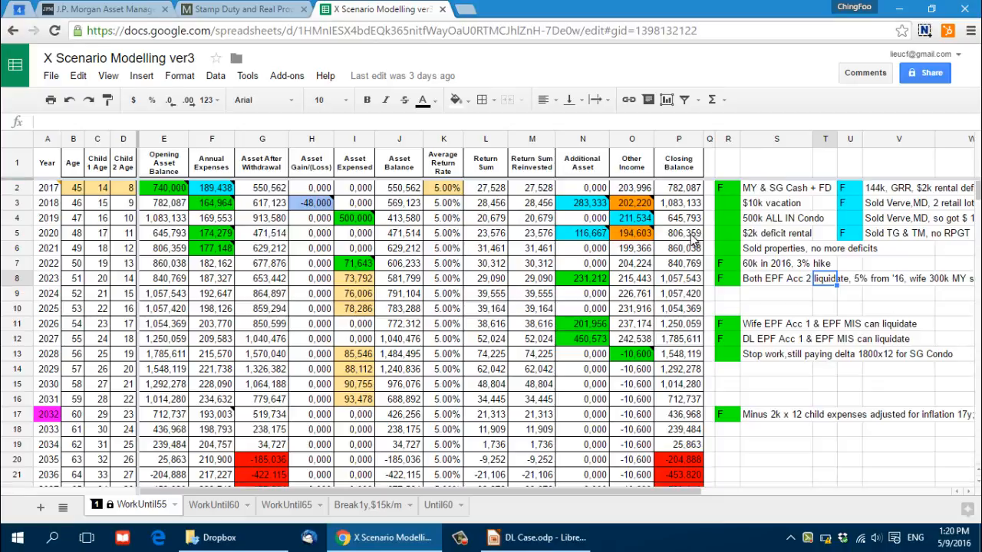
left_click(767, 208)
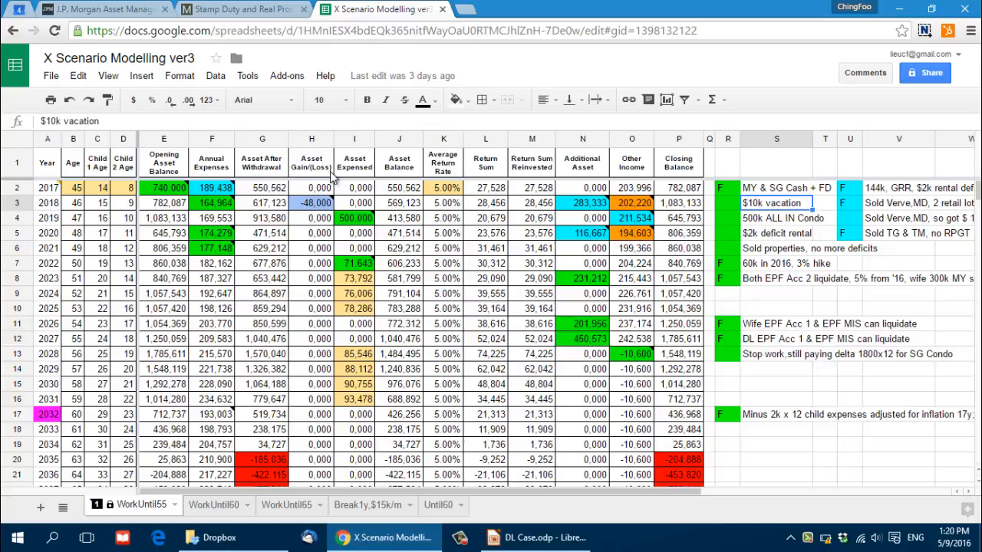
Read the note on the 2019 Asset Expended entry and check the 2017 Asset Balance formula.
mouse_move(366, 229)
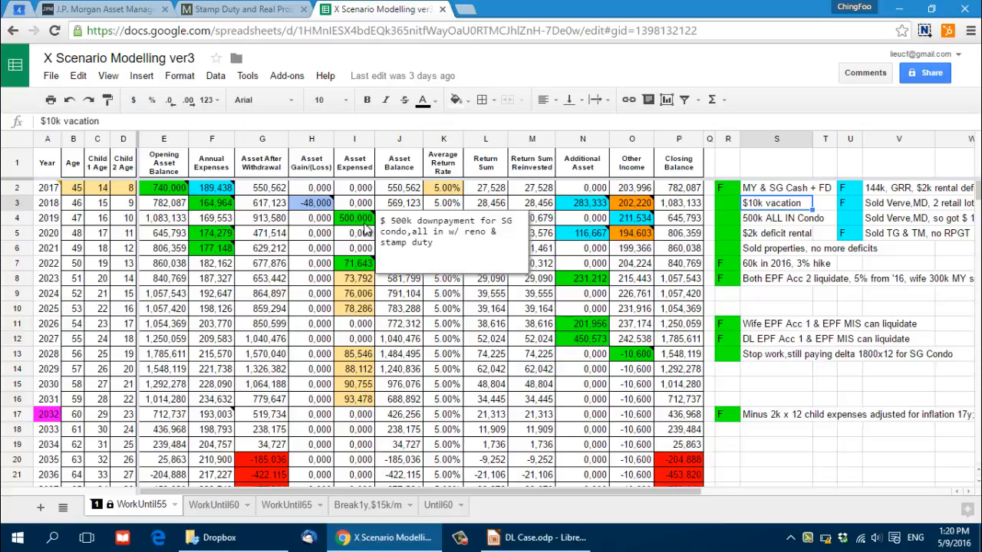
left_click(405, 190)
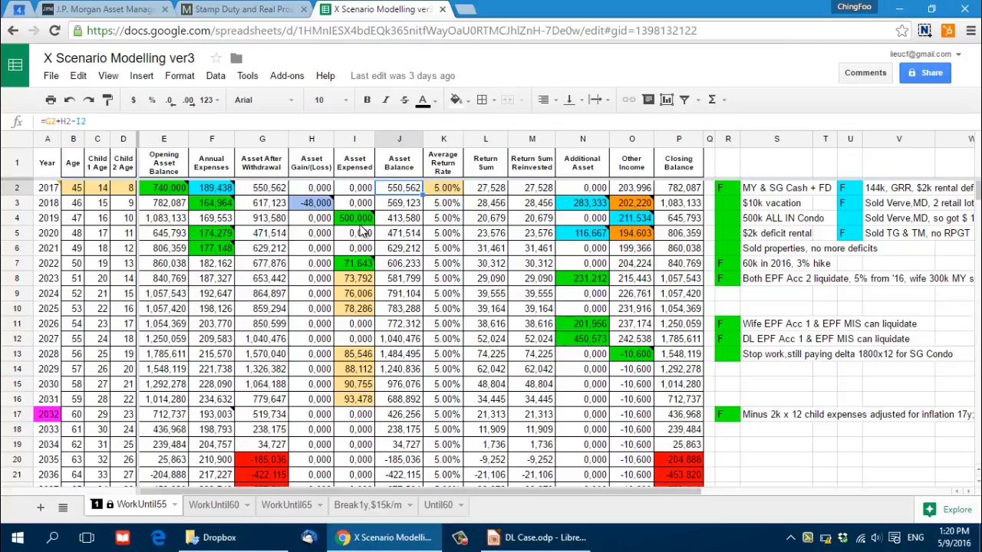
mouse_move(365, 232)
Examine the 2028 Other Income formula and note, and the Asset Expended formulas for 2022 and 2028.
left_click(632, 356)
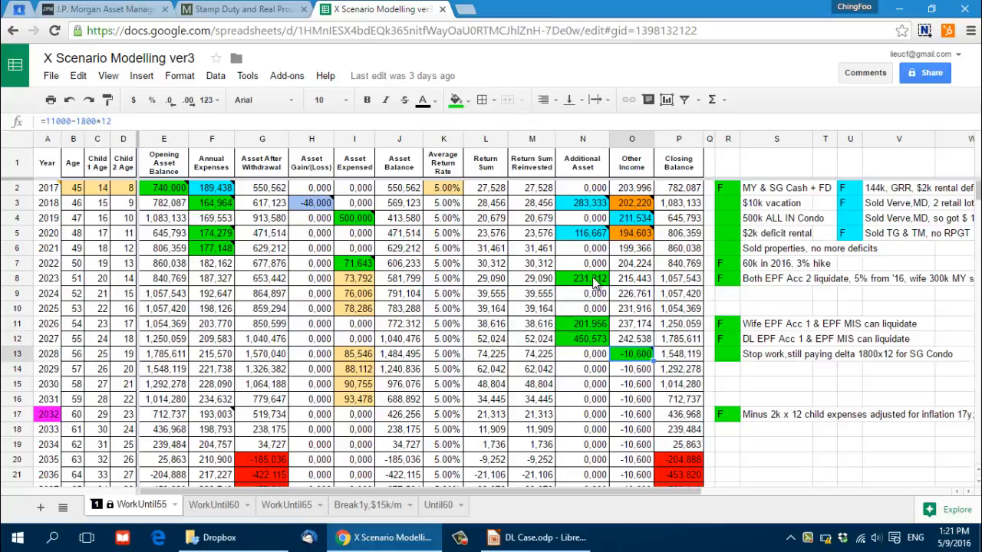
left_click(359, 269)
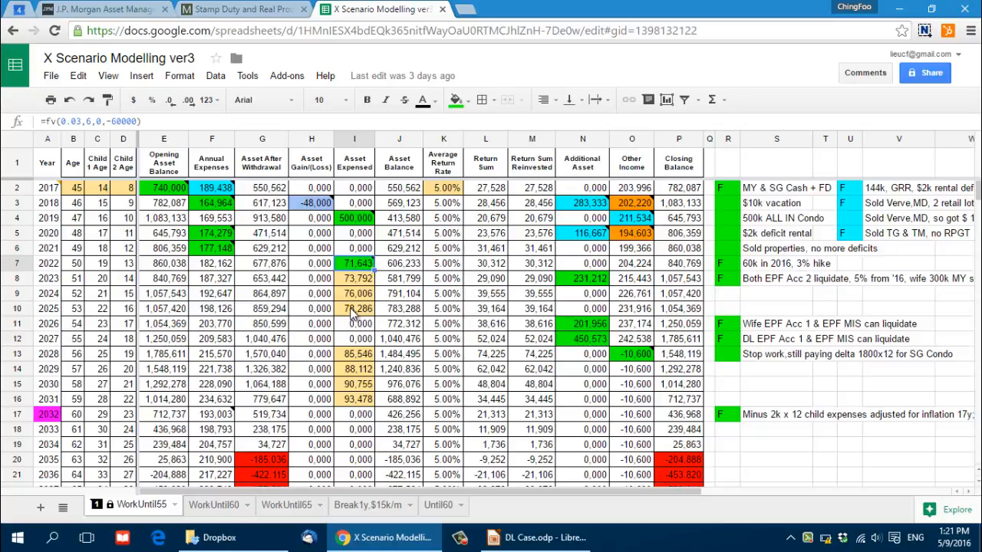
left_click(360, 353)
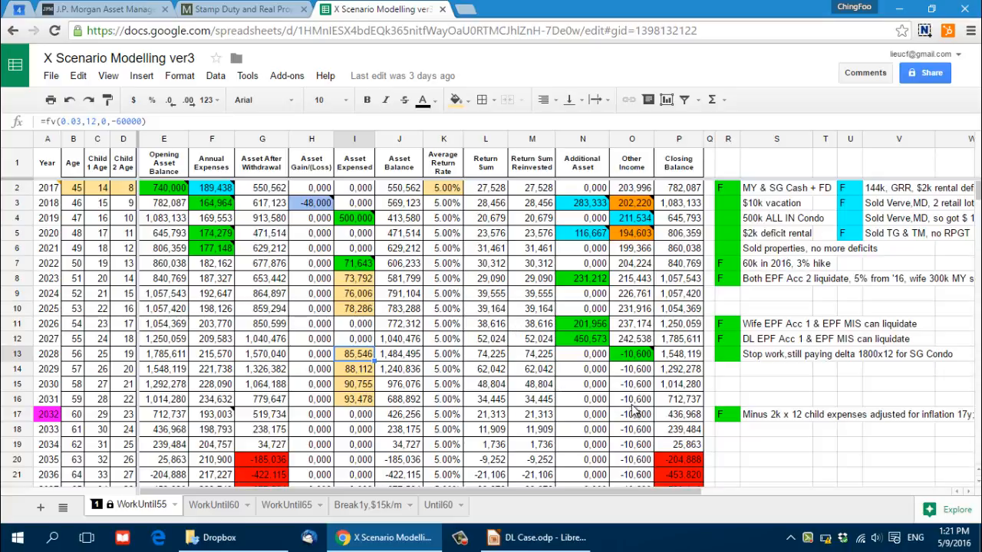
mouse_move(642, 352)
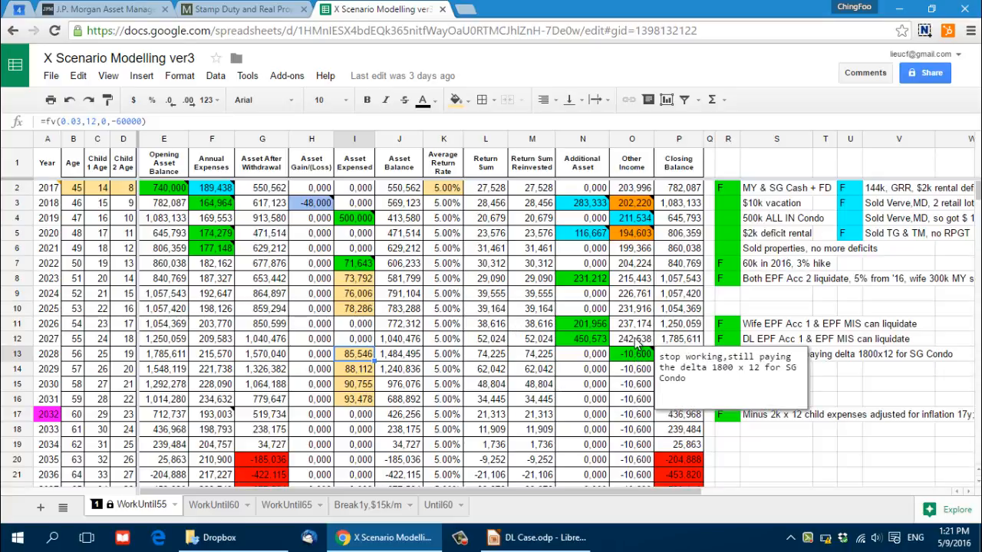
Compare the WorkUntil55 Other Income formulas for 2027 and 2029 through 2037, and check the age in 2035.
left_click(646, 341)
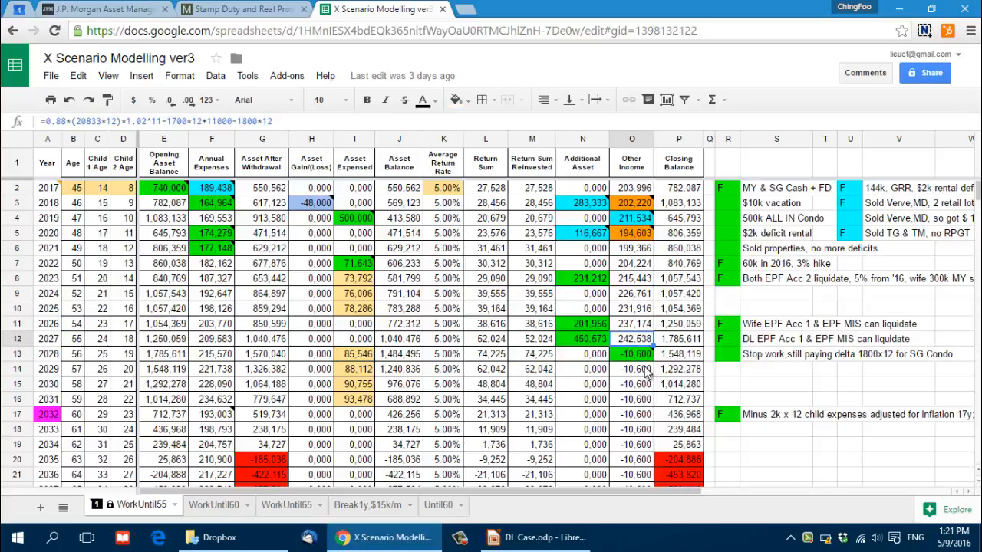
left_click(647, 369)
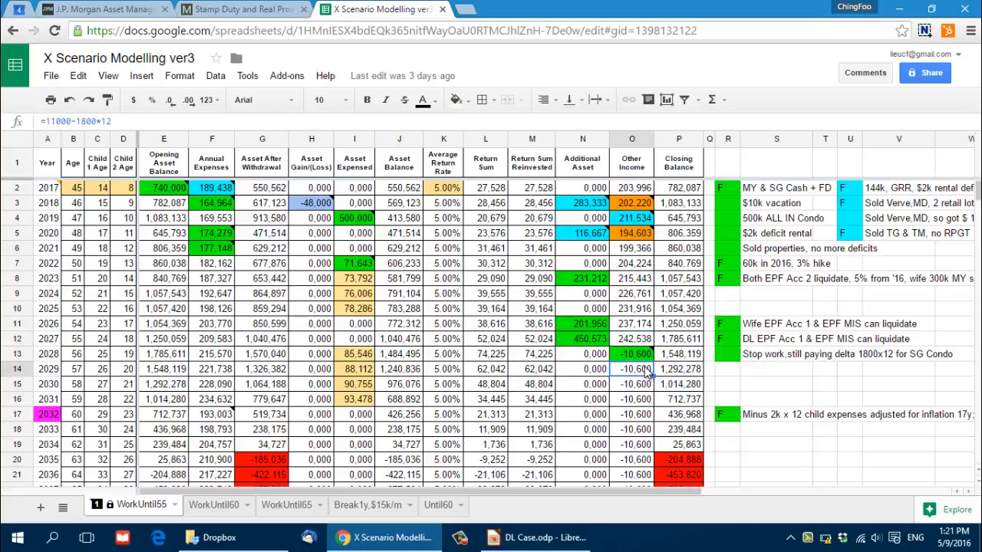
mouse_move(351, 224)
key("Down")
key("Down")
key("Down")
key("Down")
key("Down")
key("Down")
key("Down")
key("Down")
key("Down")
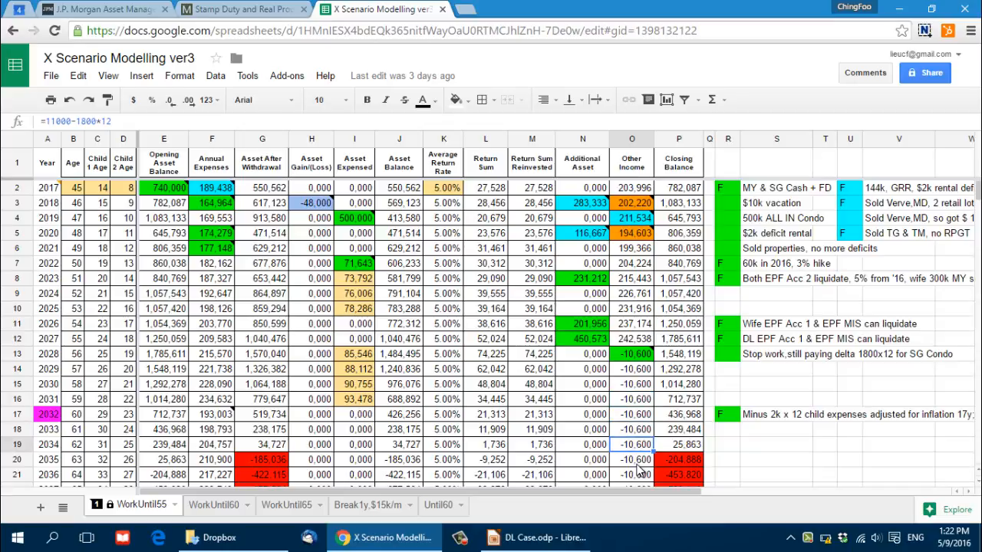
key("Down")
key("Down")
key("Up")
key("Up")
key("Up")
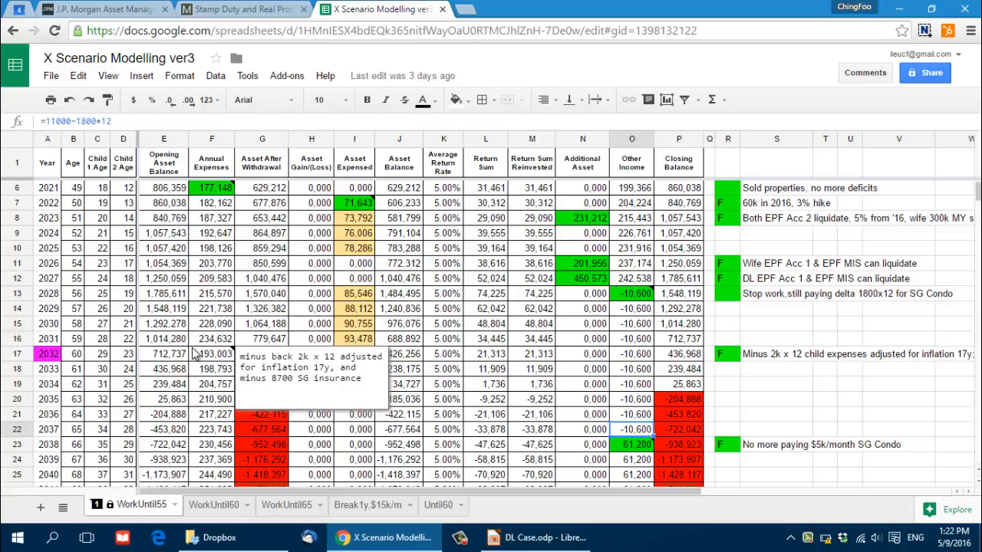
left_click(70, 405)
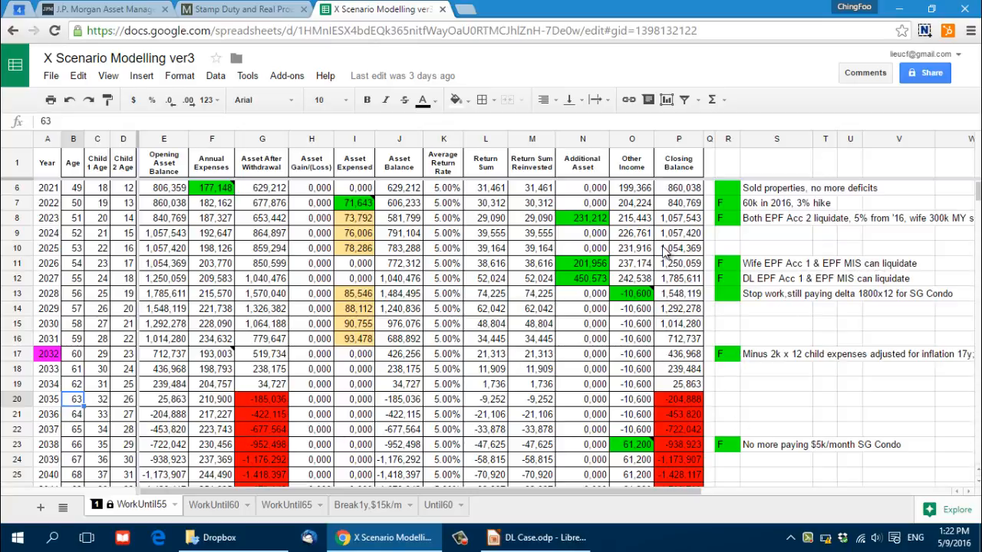
Review the 2023 Additional Asset formula, the EPF liquidation remarks for 2026 and 2027, and the 2028 Other Income note.
left_click(595, 225)
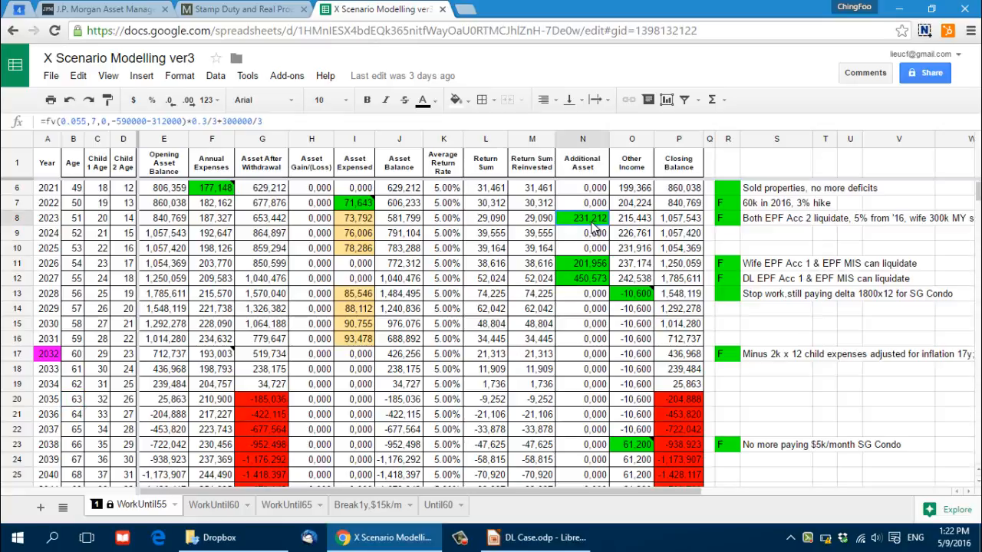
left_click(756, 268)
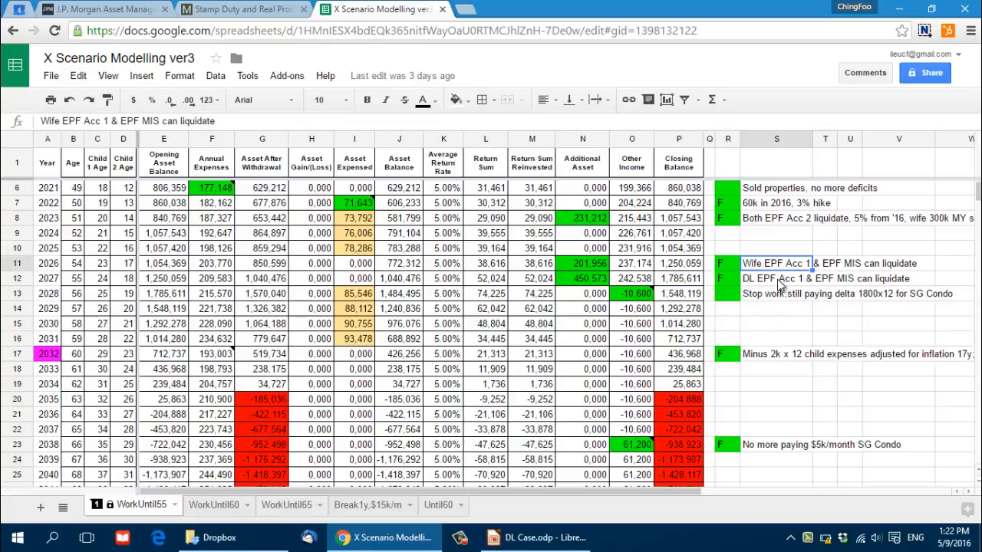
left_click(780, 281)
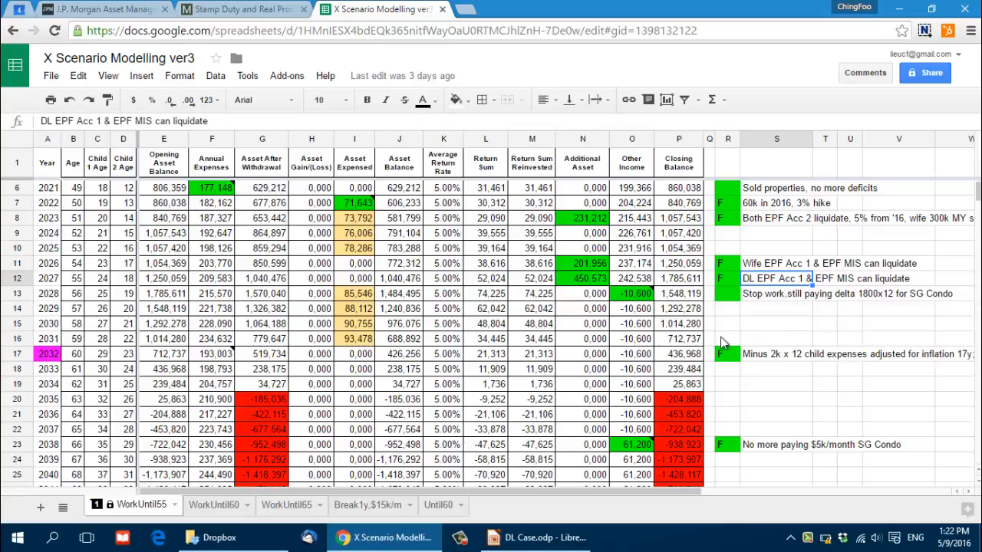
left_click(785, 263)
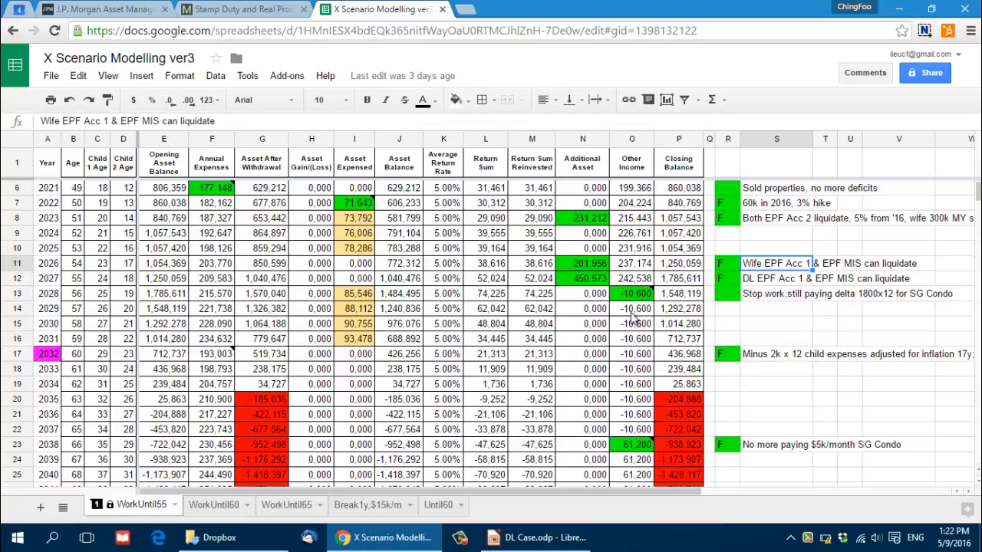
mouse_move(650, 297)
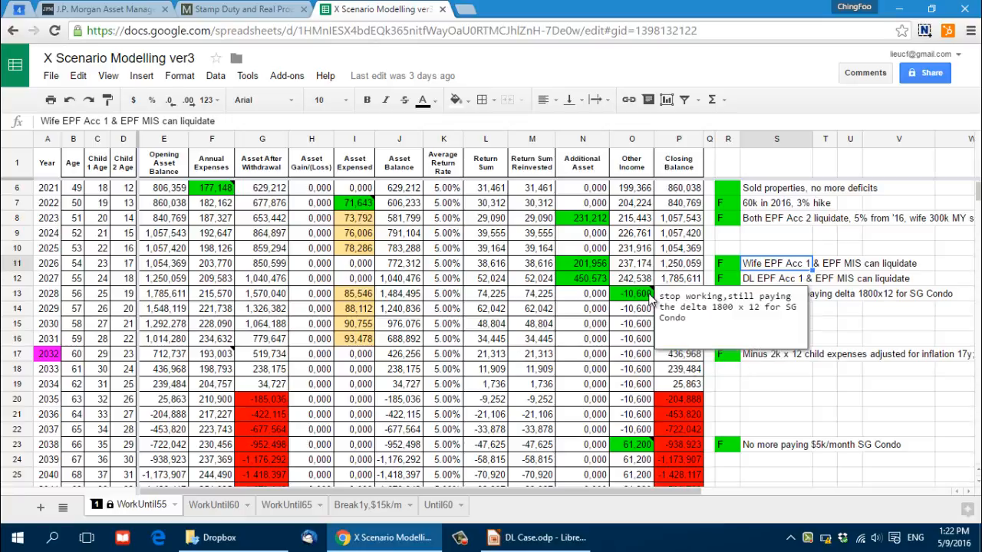
Open the WorkUntil60 sheet and examine the Other Income formulas from 2031 through 2047.
left_click(219, 512)
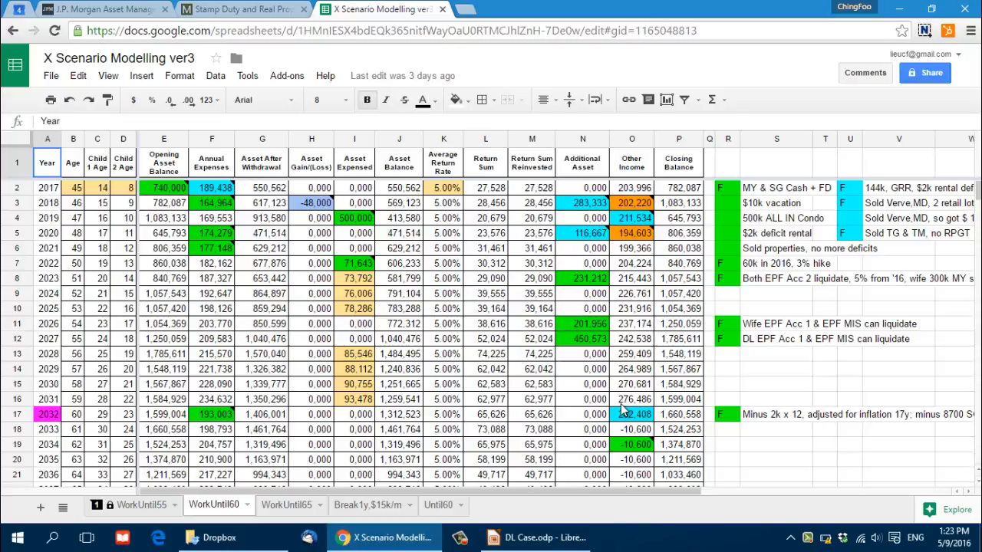
left_click(621, 411)
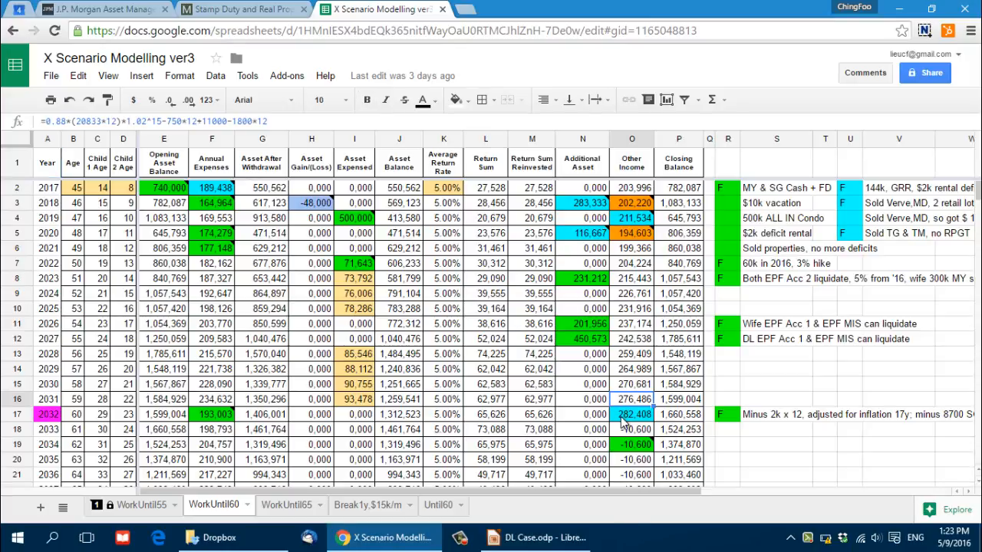
key("Down")
key("Down")
key("Down")
key("Down")
key("Down")
key("Down")
key("Down")
key("Down")
key("Down")
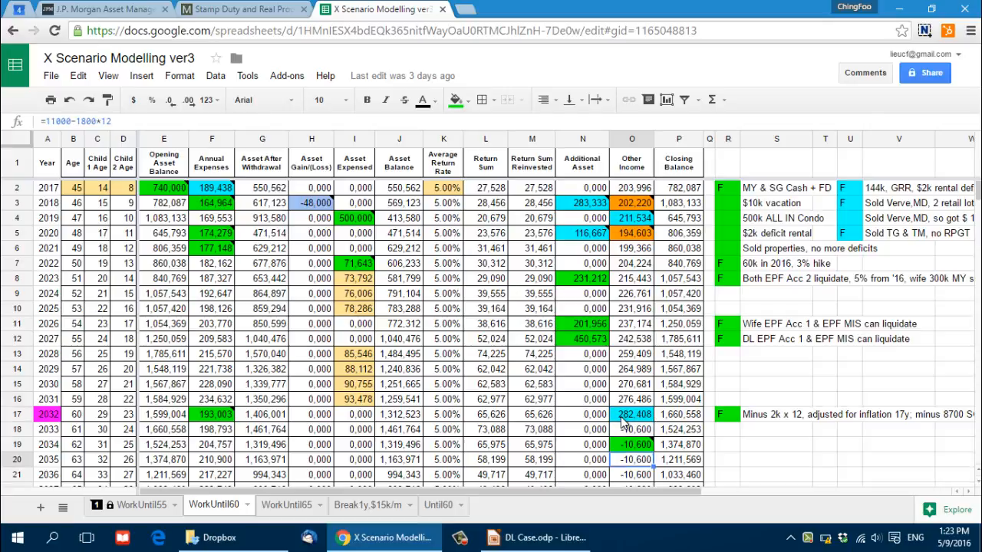
key("Down")
key("Down")
key("Down")
key("Down")
key("Down")
key("Down")
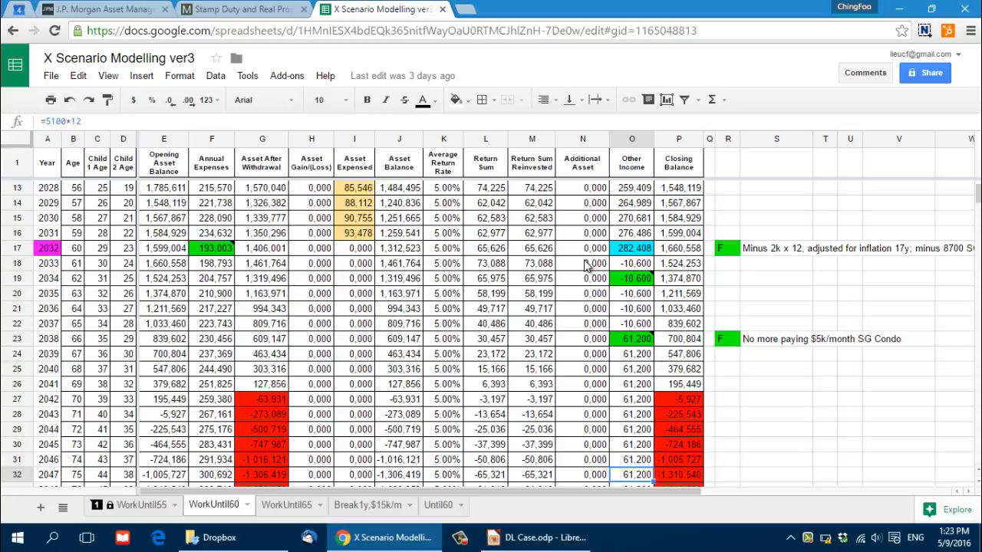
Trace the Asset After Withdrawal formulas in WorkUntil60 from 2029 back to the earliest years.
left_click(270, 161)
left_click(271, 208)
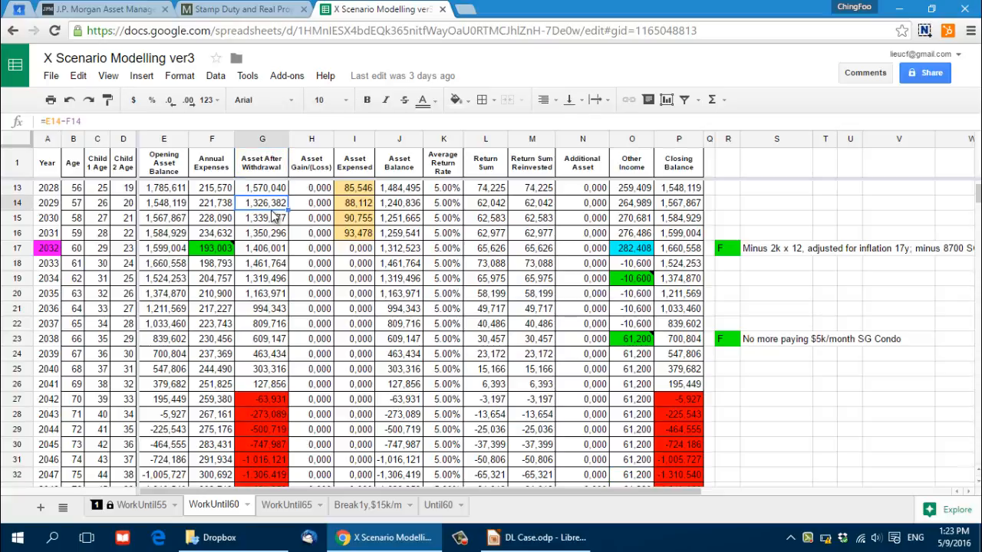
key("Up")
key("Up")
key("Up")
key("Up")
key("Up")
key("Up")
key("Up")
key("Up")
key("Up")
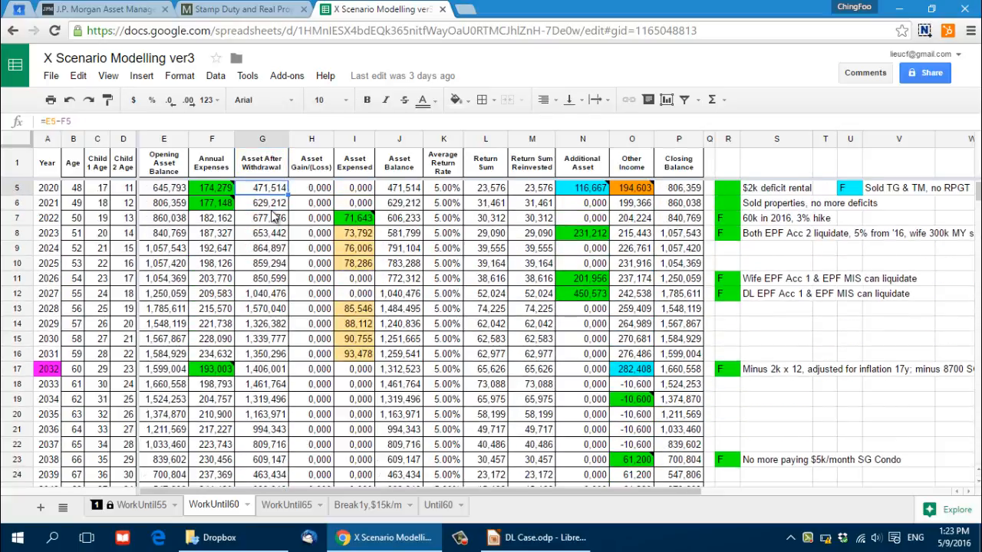
key("Up")
key("Up")
key("Up")
key("Down")
key("Down")
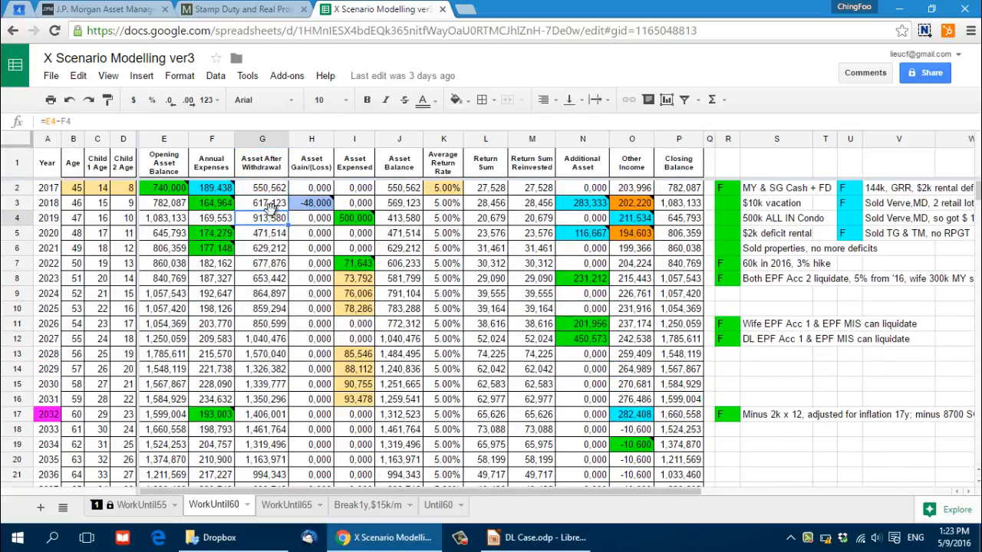
Follow the Opening Asset Balance in WorkUntil60 from 2019 through 2047, and check the 2030 Asset Expensed formula.
key("Left")
key("Left")
key("Down")
key("Down")
key("Down")
key("Down")
key("Down")
key("Down")
key("Down")
key("Down")
key("Down")
key("Down")
key("Down")
key("Down")
key("Down")
key("Down")
key("Down")
key("Down")
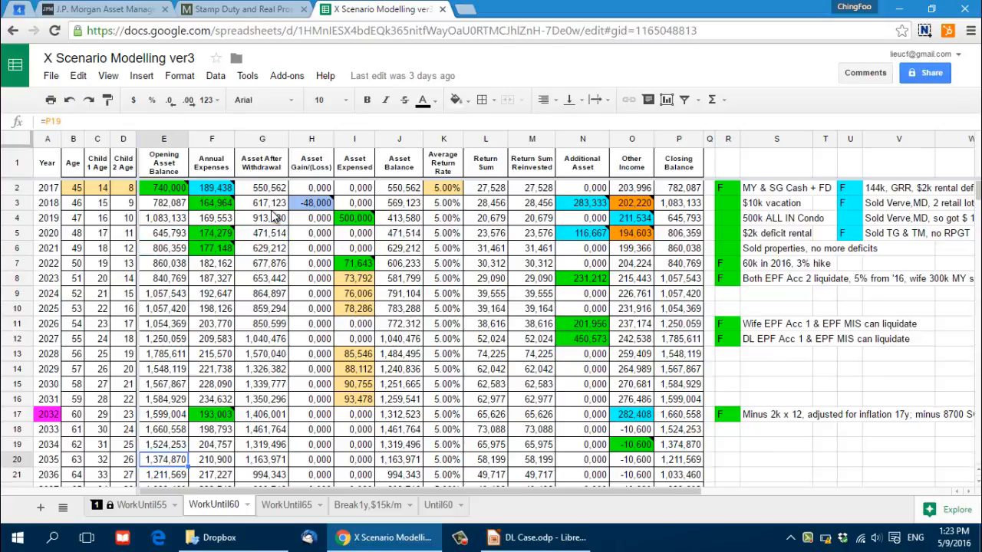
key("Down")
key("Down")
key("Down")
key("Down")
key("Down")
key("Down")
key("Down")
key("Down")
key("Down")
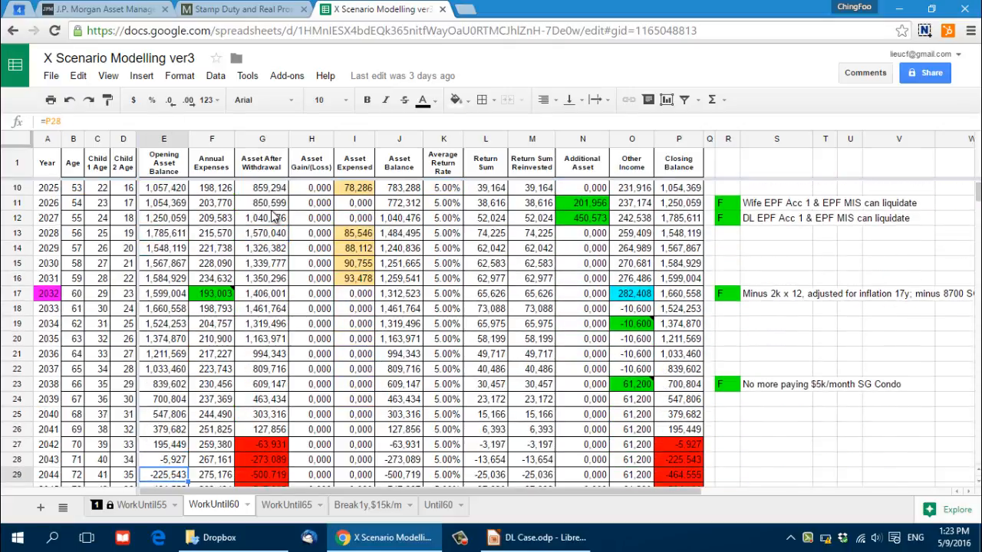
key("Down")
key("Down")
key("Down")
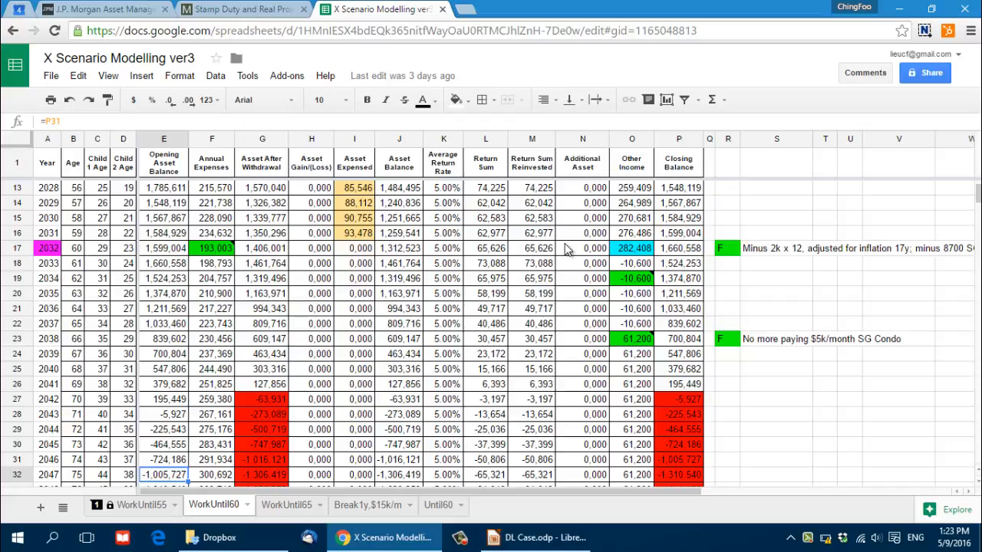
left_click(364, 217)
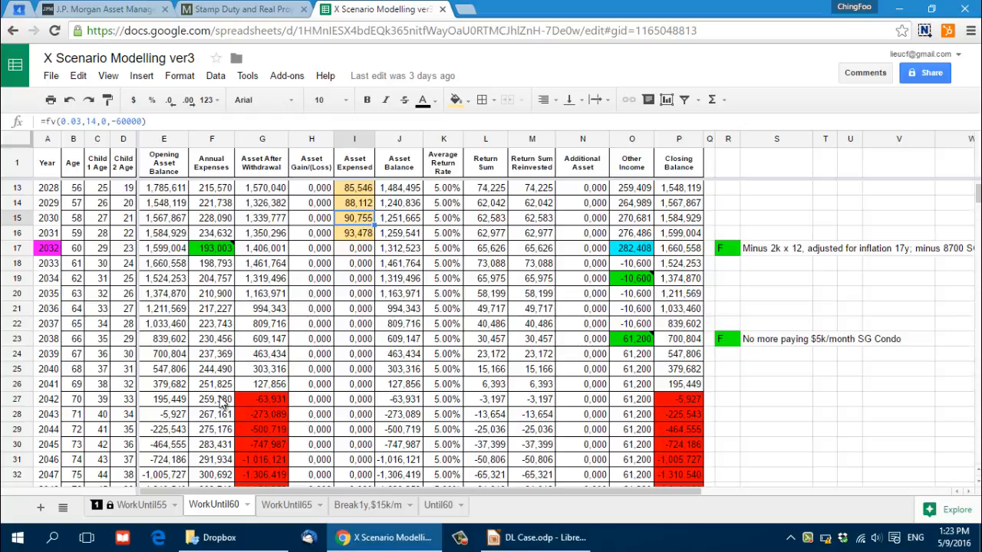
Open the WorkUntil65 sheet and follow the Return Sum Reinvested column from 2028 through 2051.
left_click(301, 507)
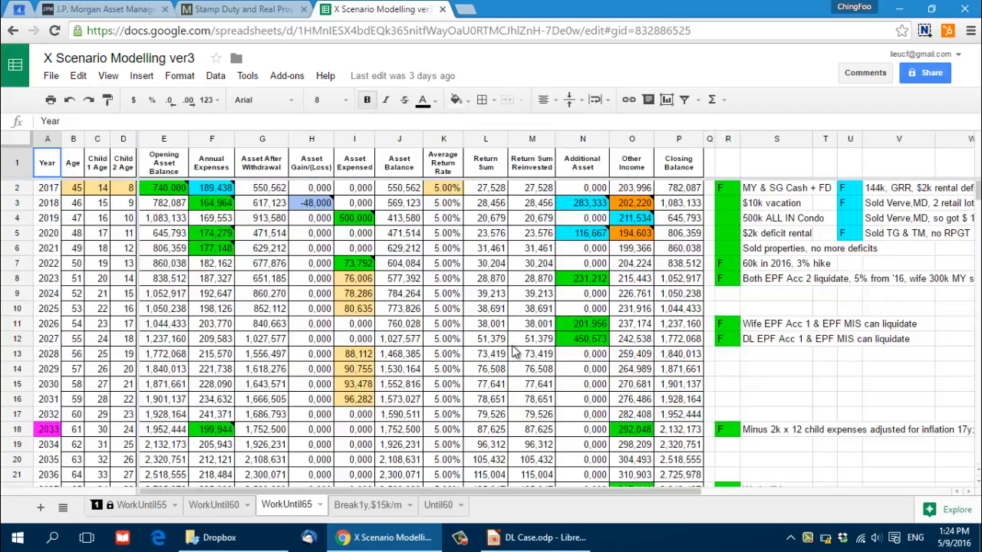
left_click(512, 358)
key("Down")
key("Down")
key("Down")
key("Down")
key("Down")
key("Down")
key("Down")
key("Down")
key("Down")
key("Down")
key("Down")
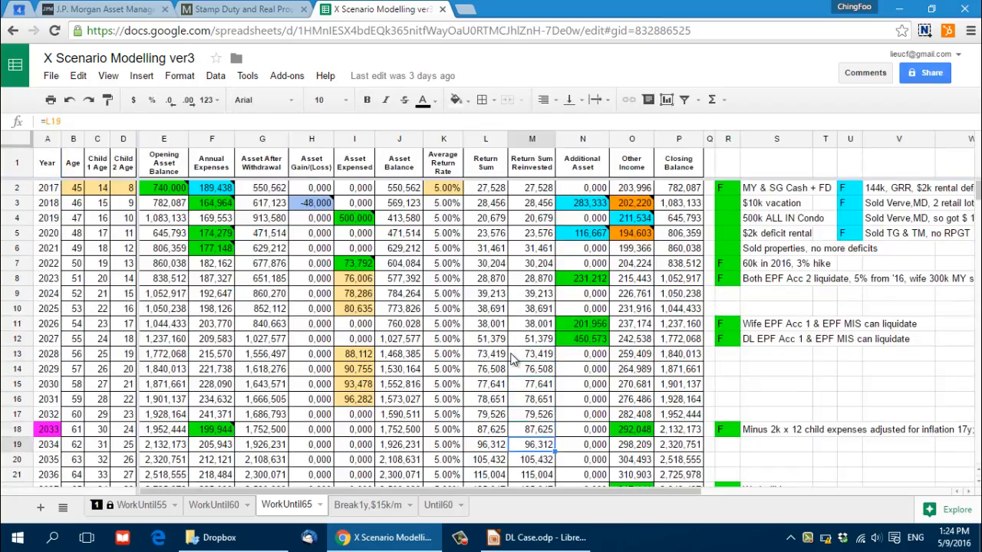
key("Down")
key("Down")
key("Down")
key("Down")
key("Down")
key("Down")
key("Down")
key("Down")
key("Down")
key("Down")
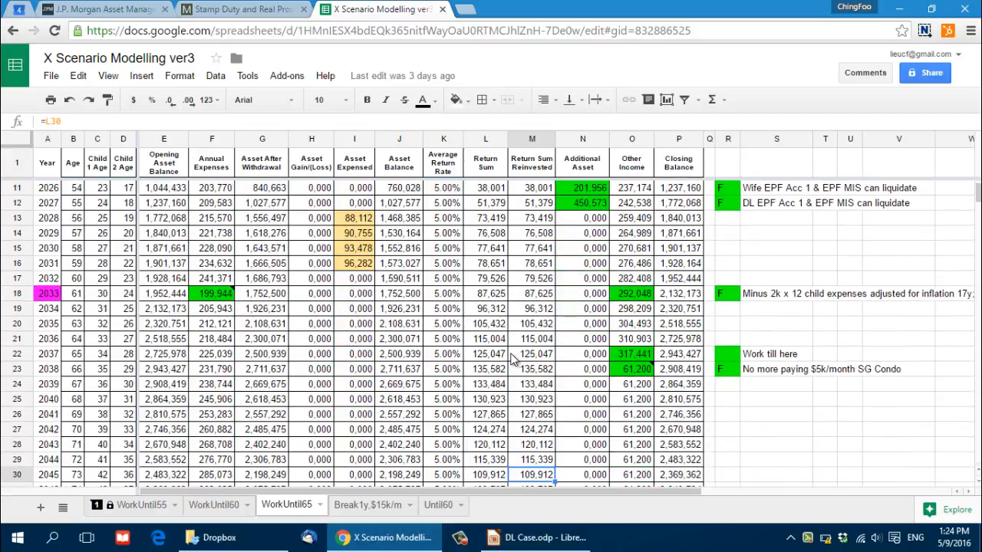
key("Down")
key("Down")
key("Down")
key("Down")
key("Down")
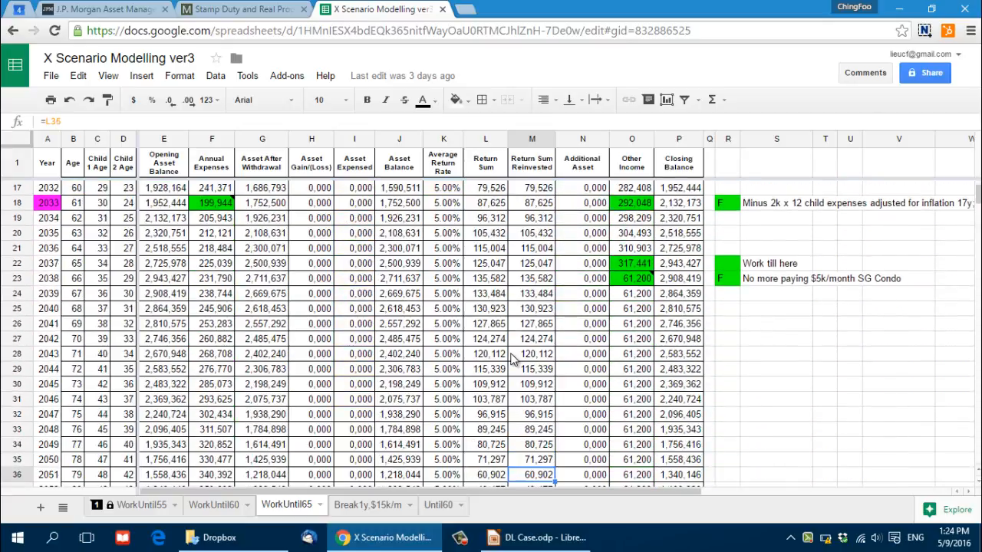